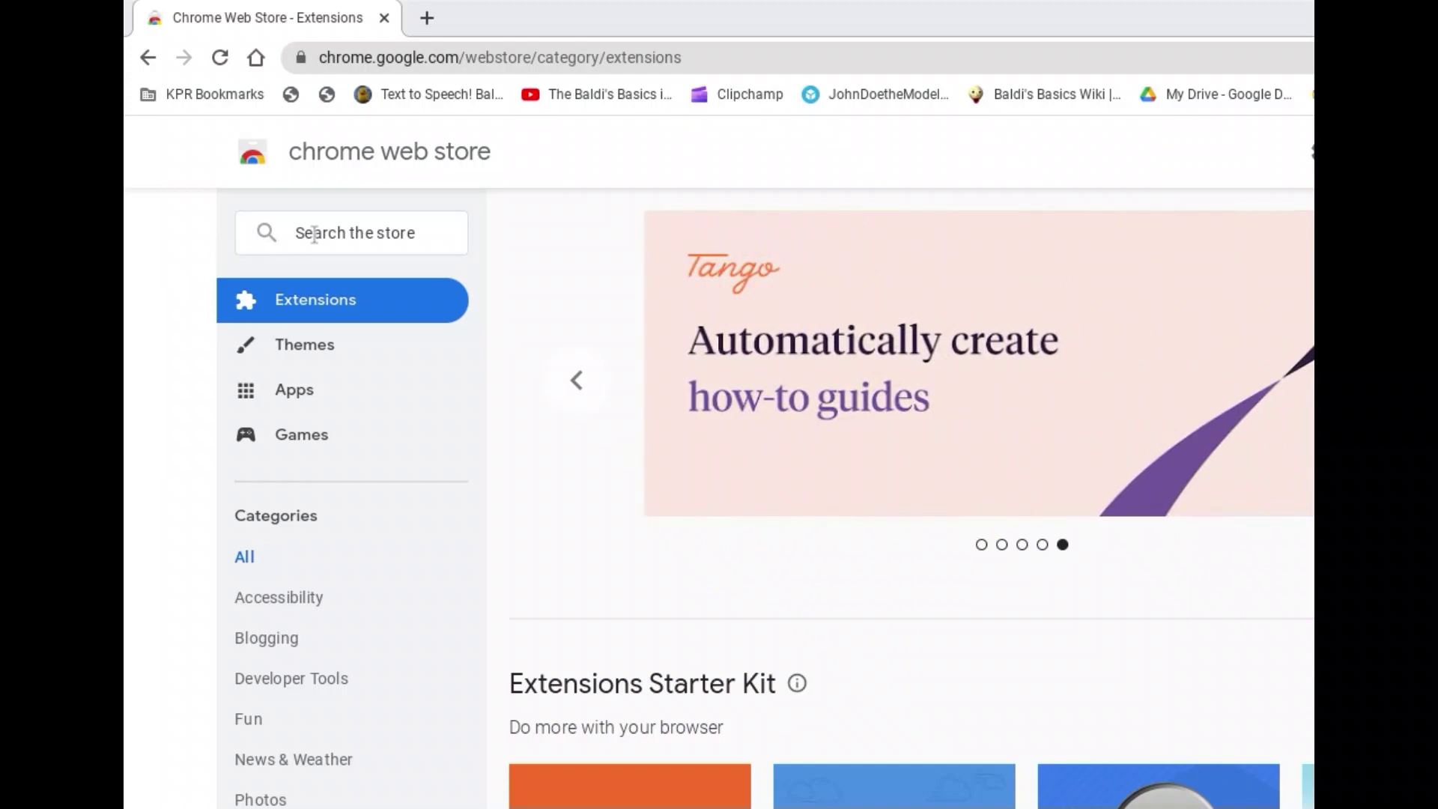
Search the store for 'Acapela tts engine'
click(314, 232)
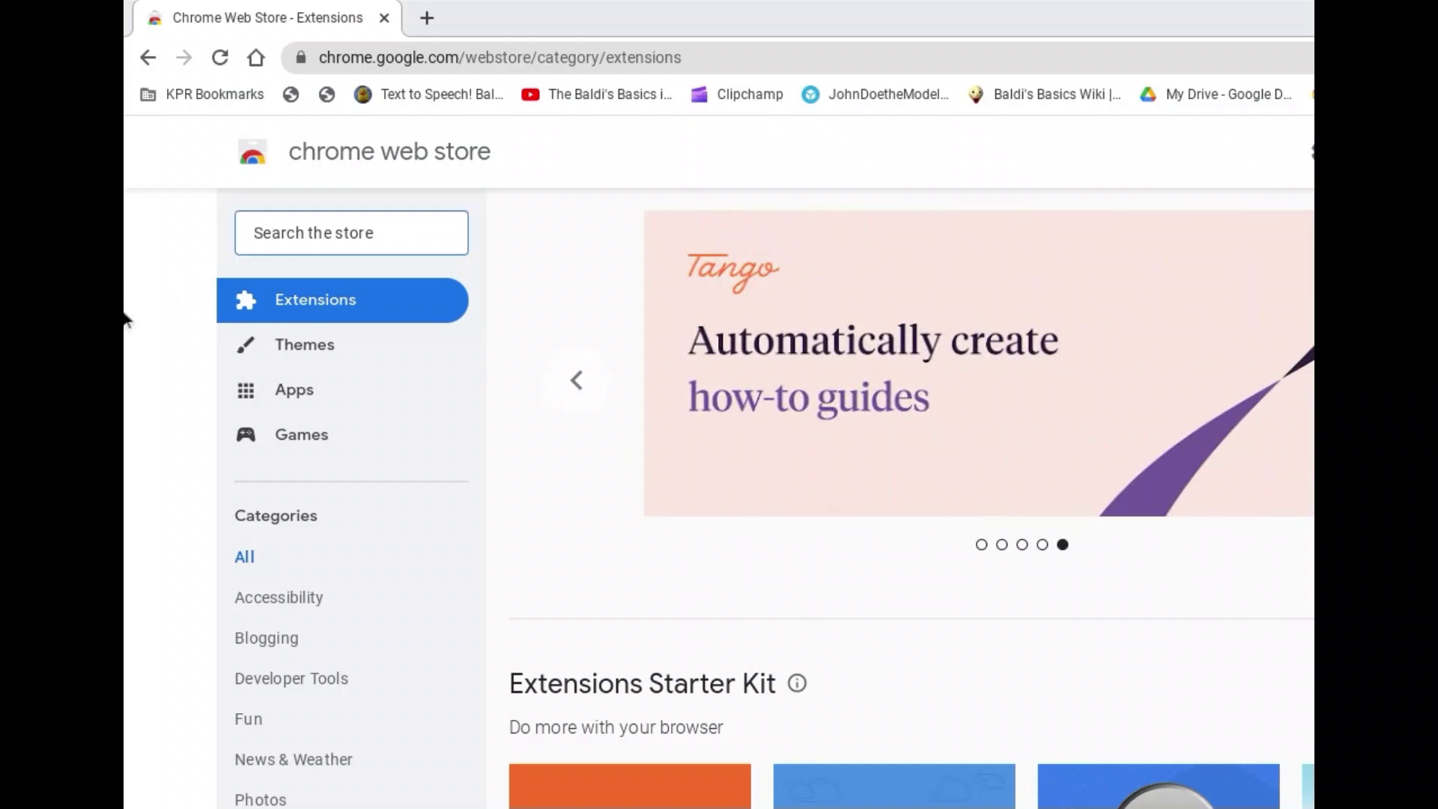
text(Aca)
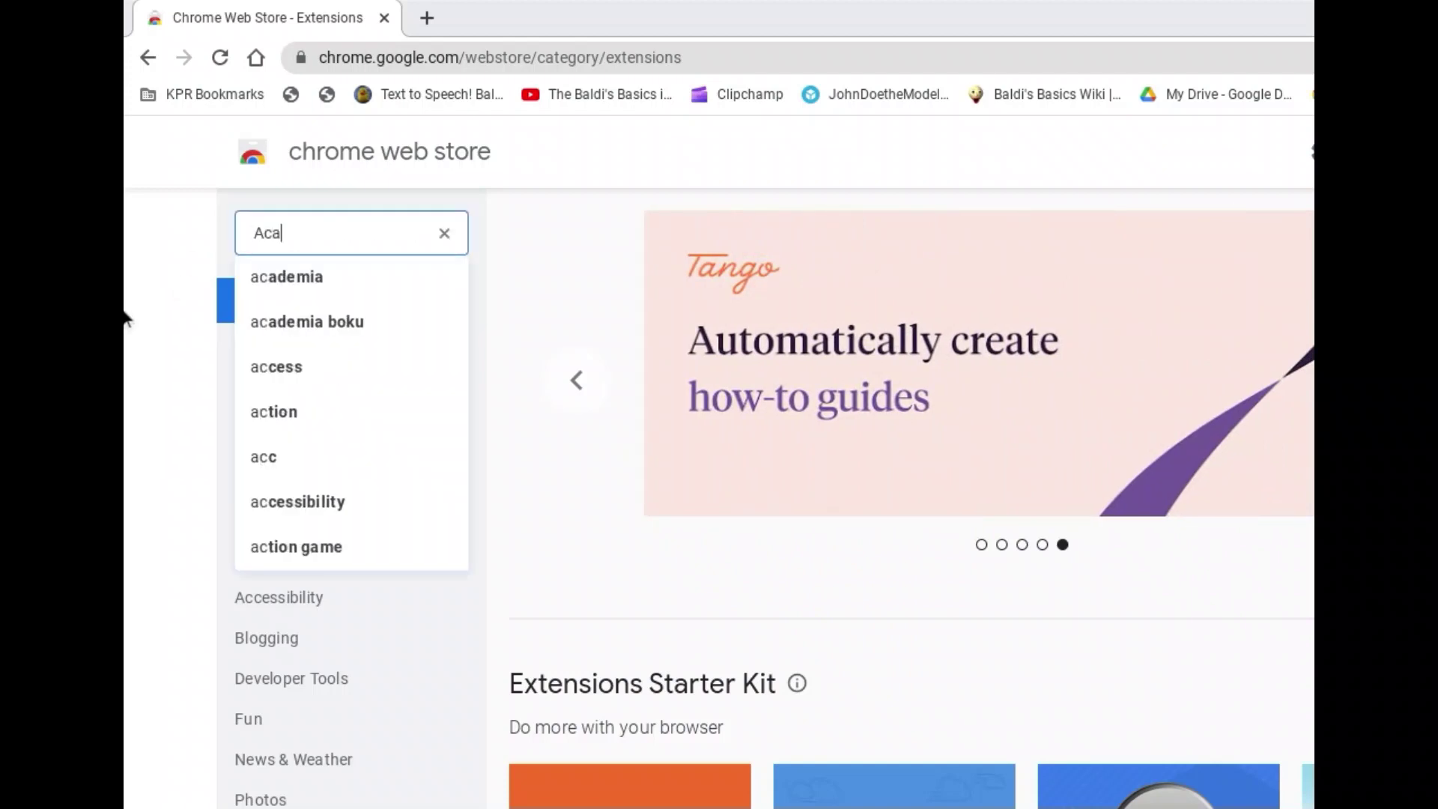
text(pela )
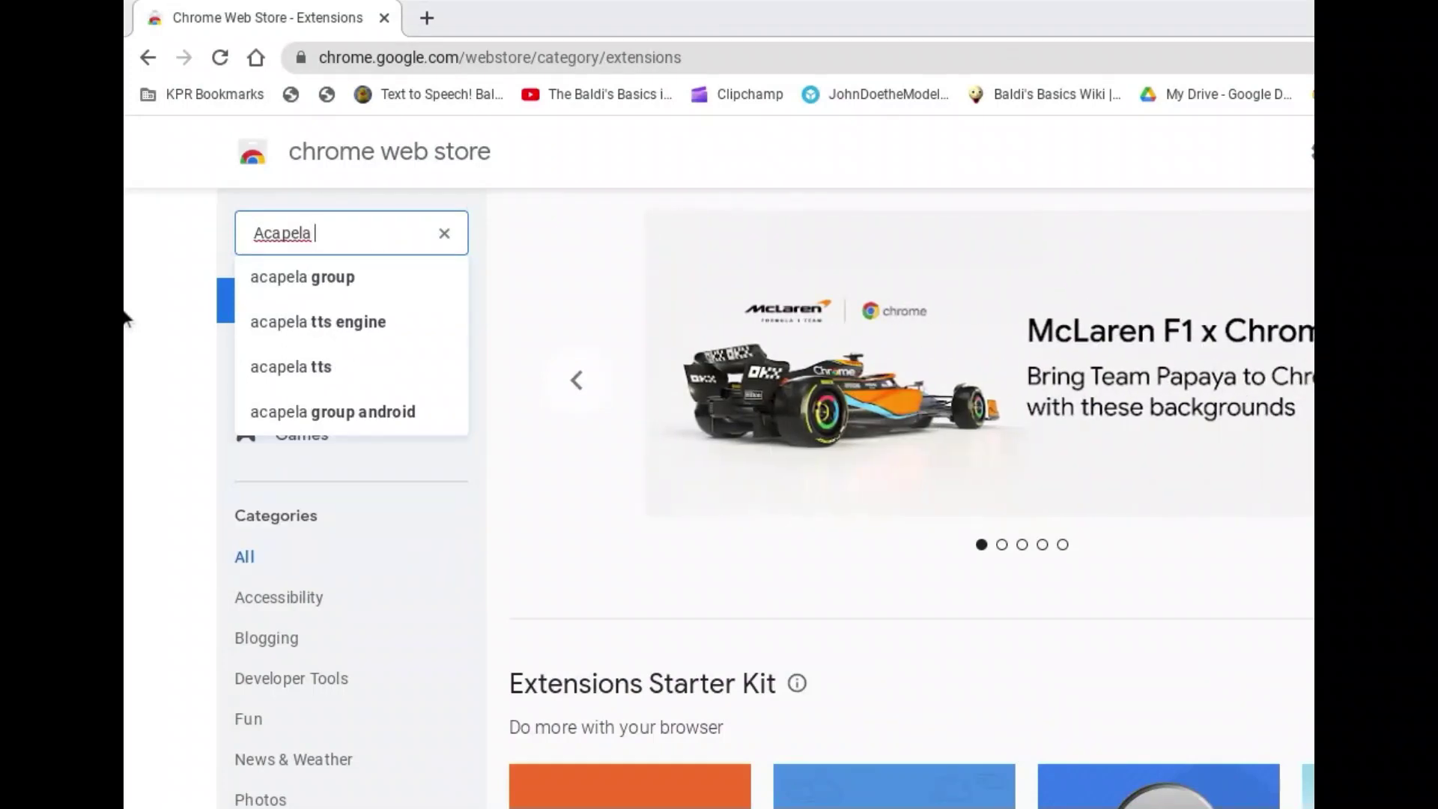
text(tts engine)
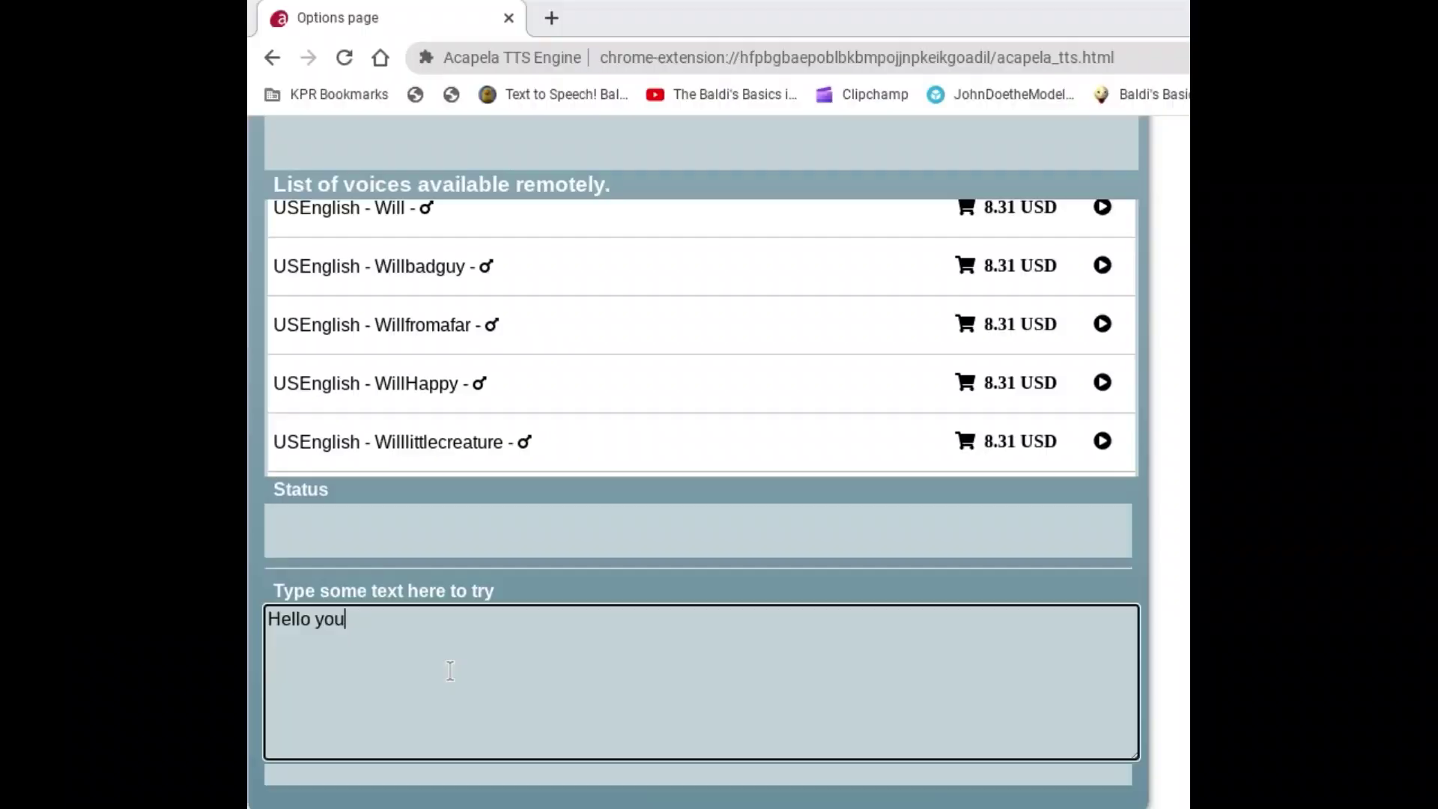
text(toaster)
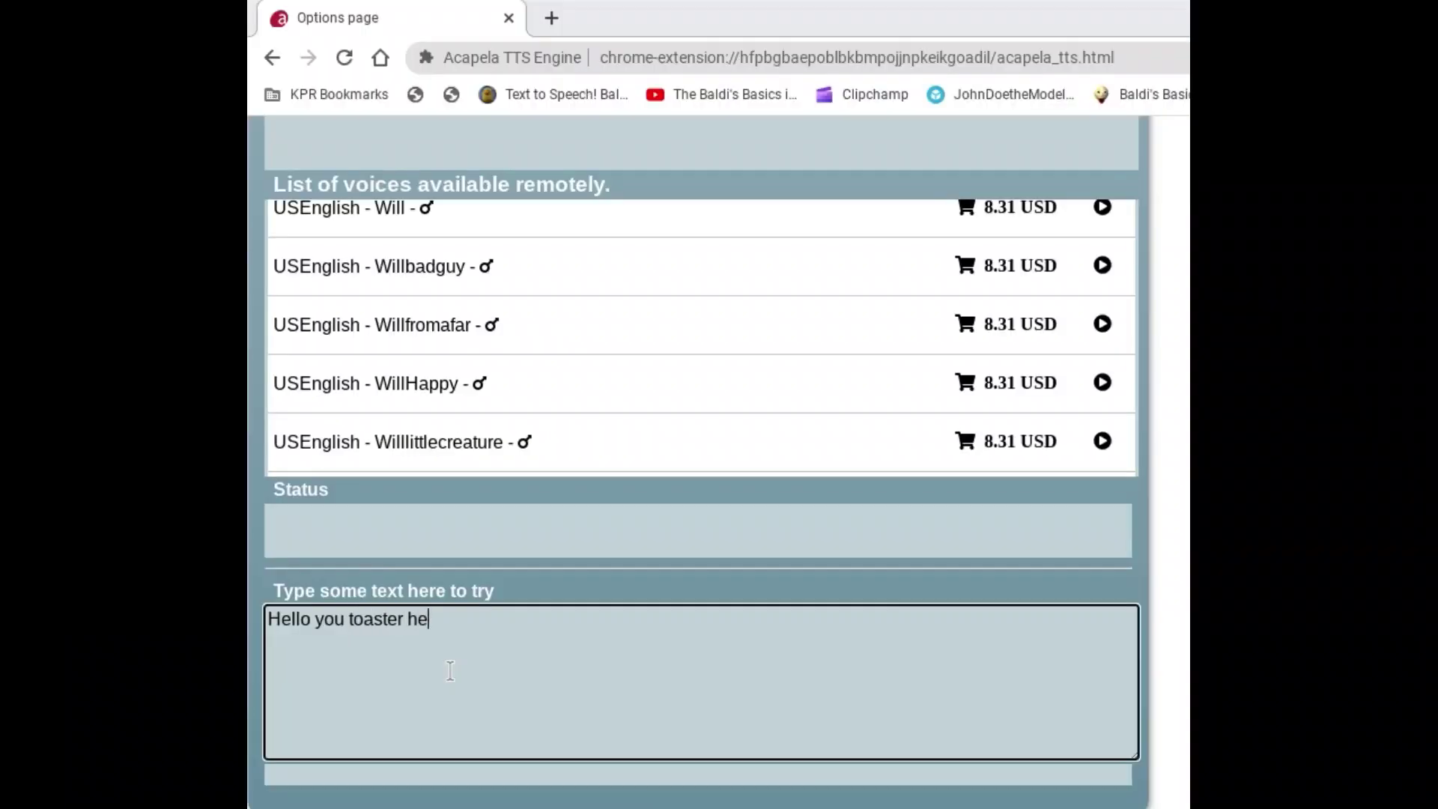